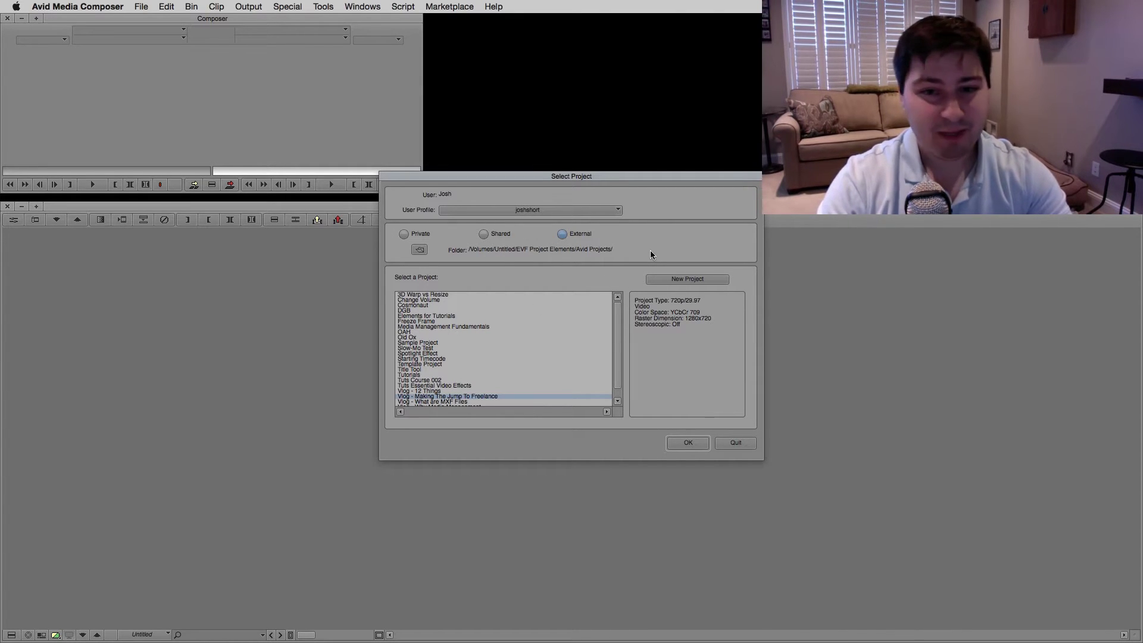
# - Create a new 720p/29.97 project named 'Rename This Project'
pyautogui.click(666, 281)
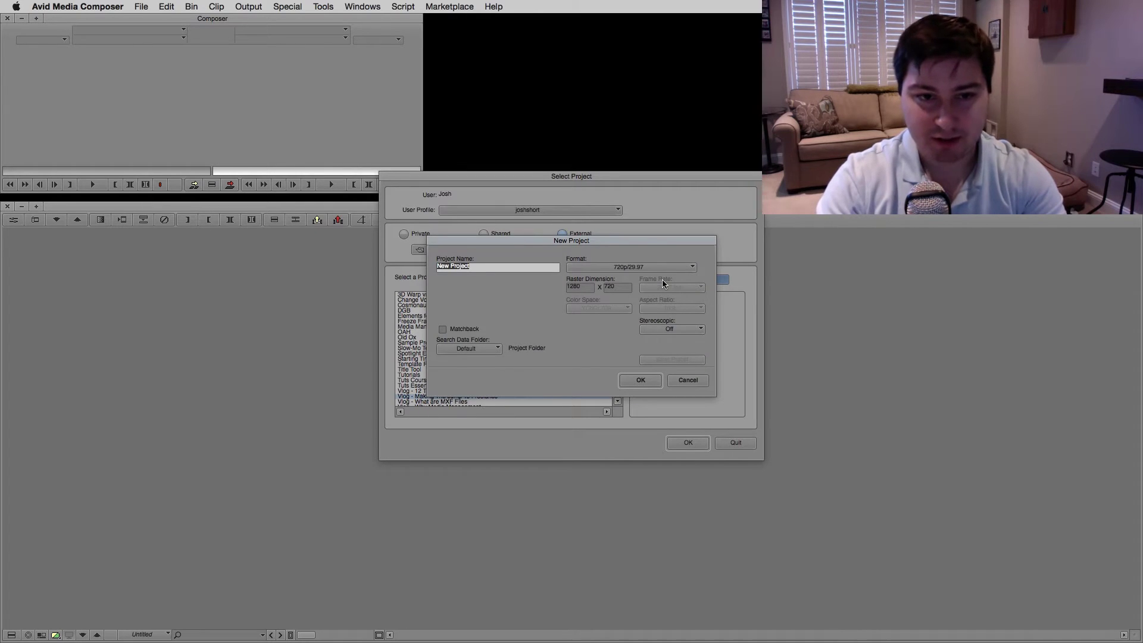
pyautogui.write('He')
pyautogui.write('name This Pr')
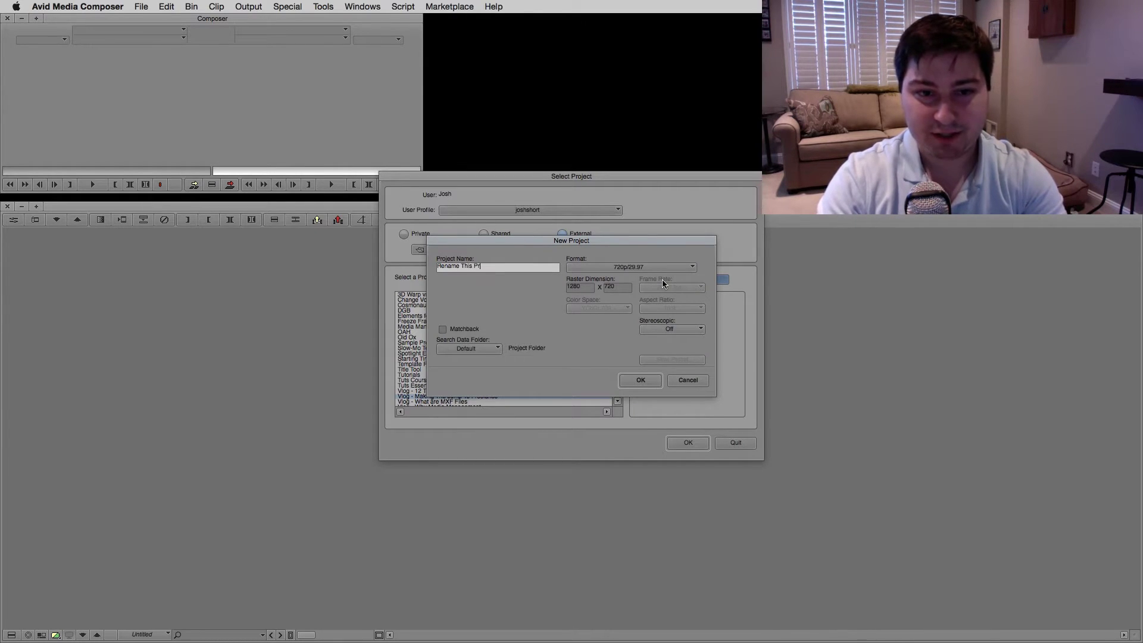
pyautogui.write('oject')
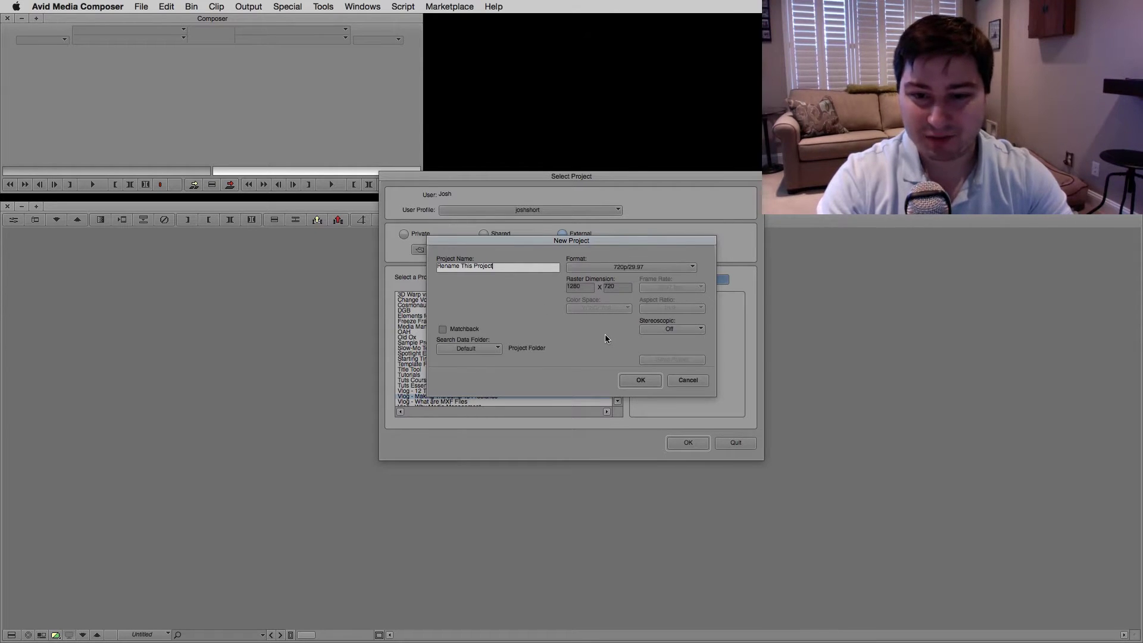
pyautogui.click(637, 381)
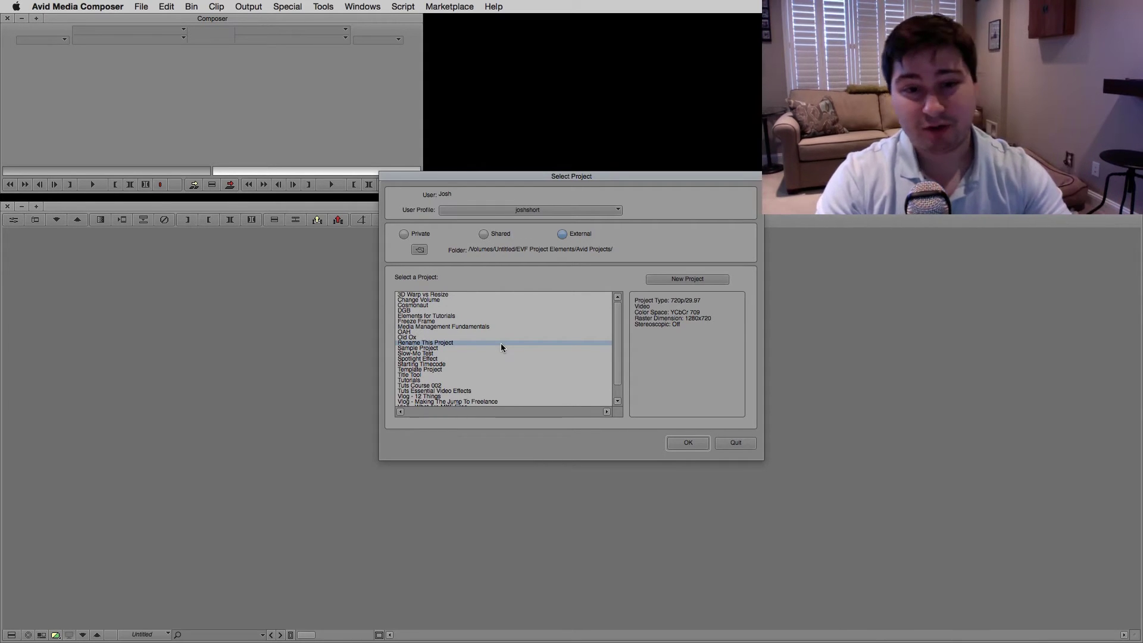
# - Quit Avid Media Composer and move the Avid Projects Finder window to mid-screen
pyautogui.click(734, 443)
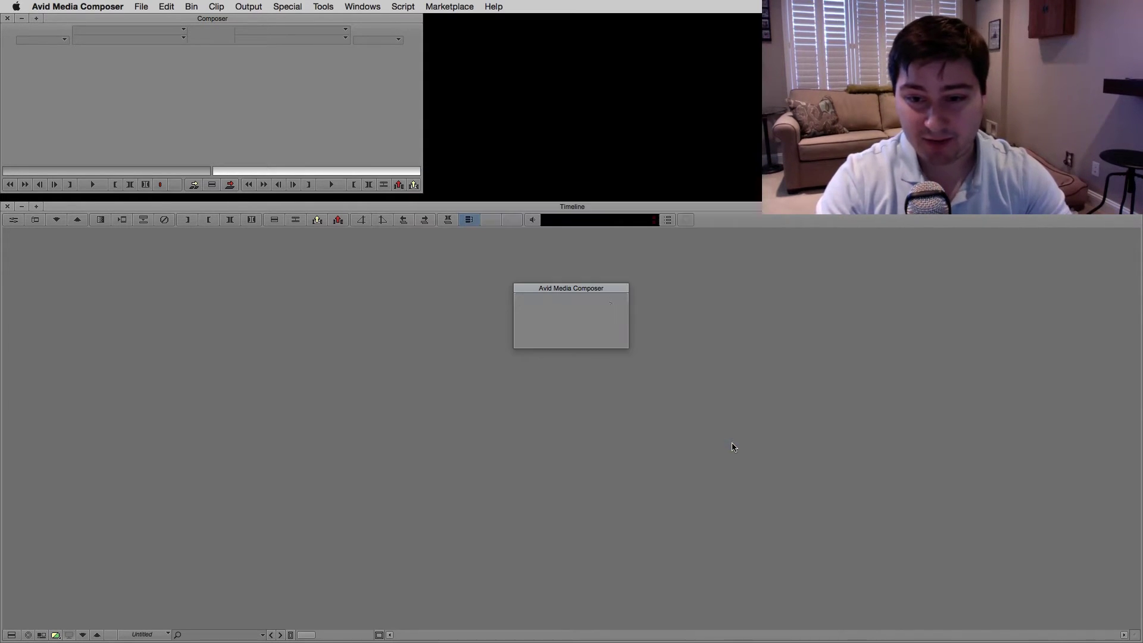
pyautogui.click(548, 335)
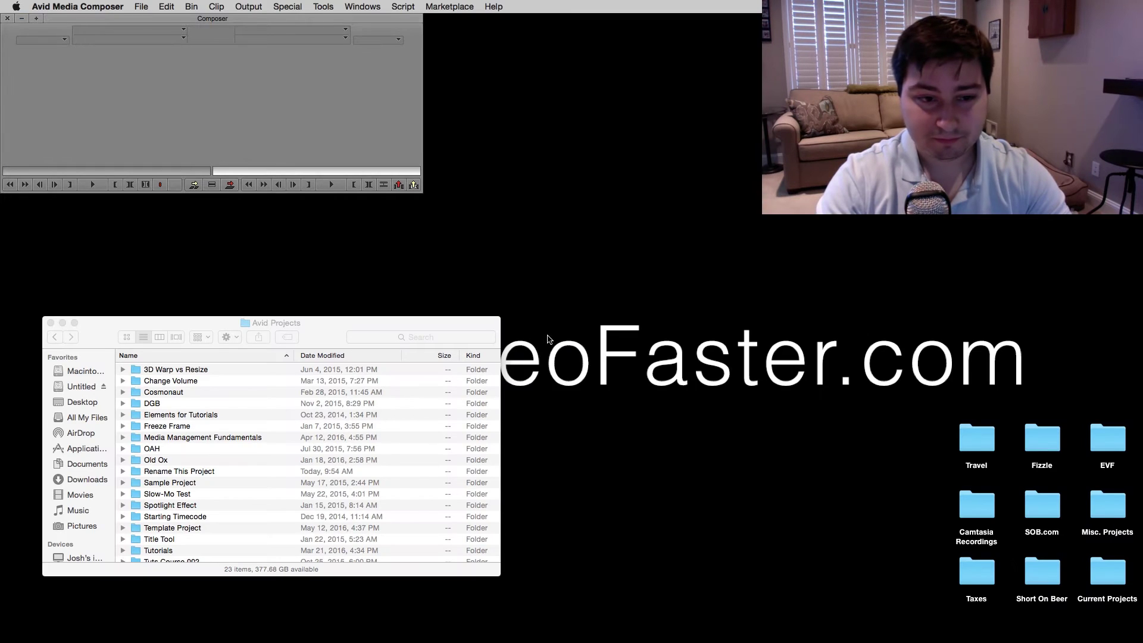
pyautogui.moveTo(327, 335); pyautogui.dragTo(667, 151)
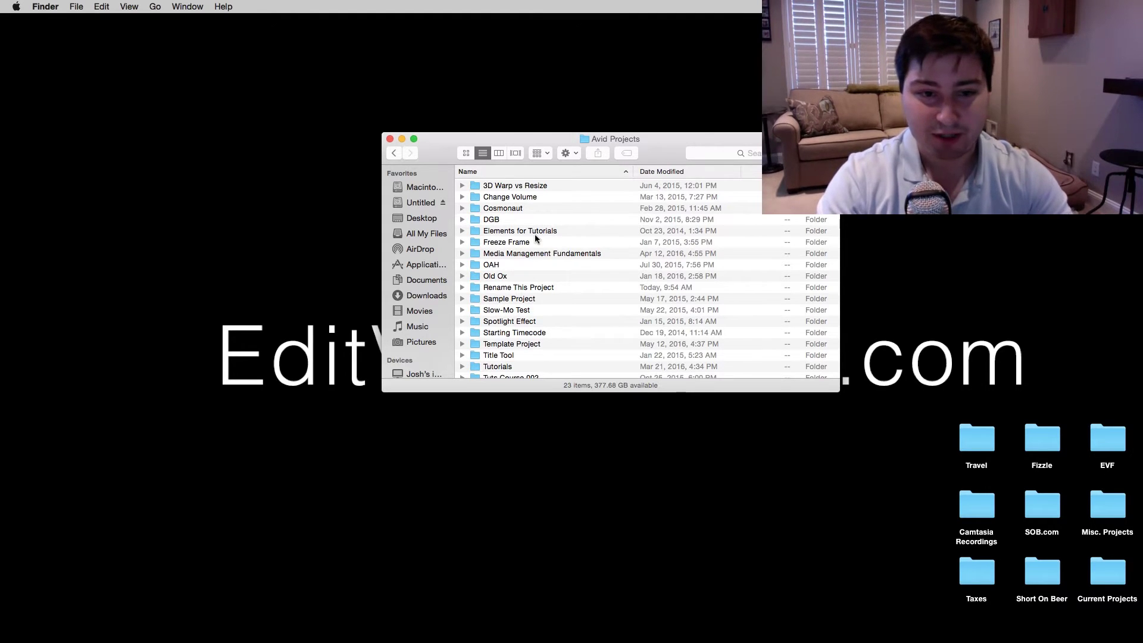
# - Rename the 'Rename This Project' folder to 'Project With The New Name'
pyautogui.click(550, 288)
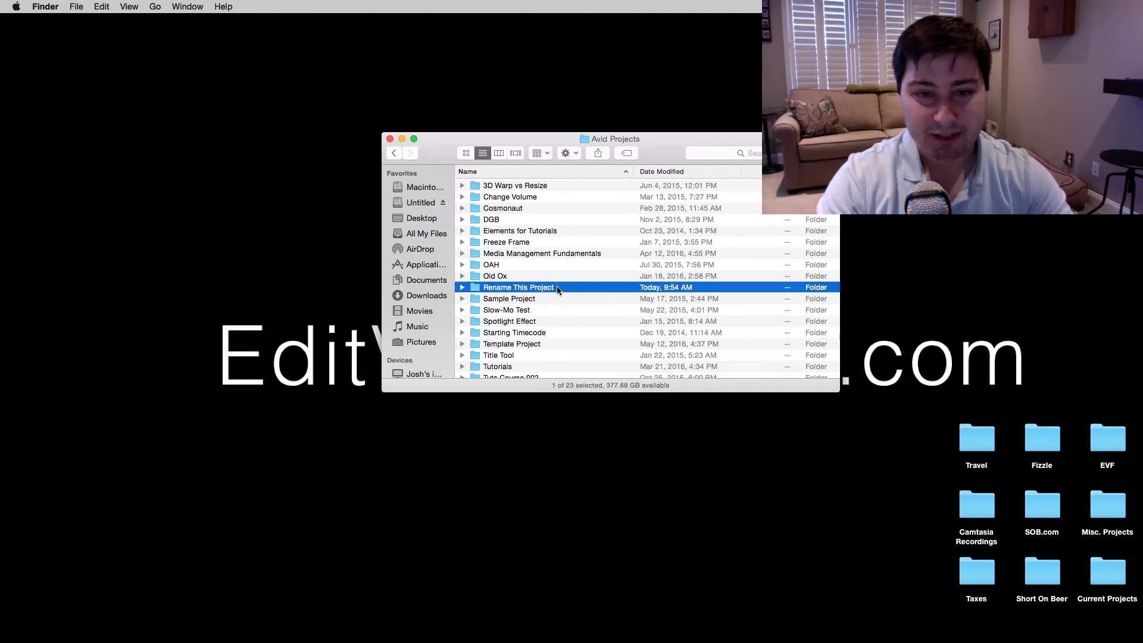
pyautogui.click(522, 288)
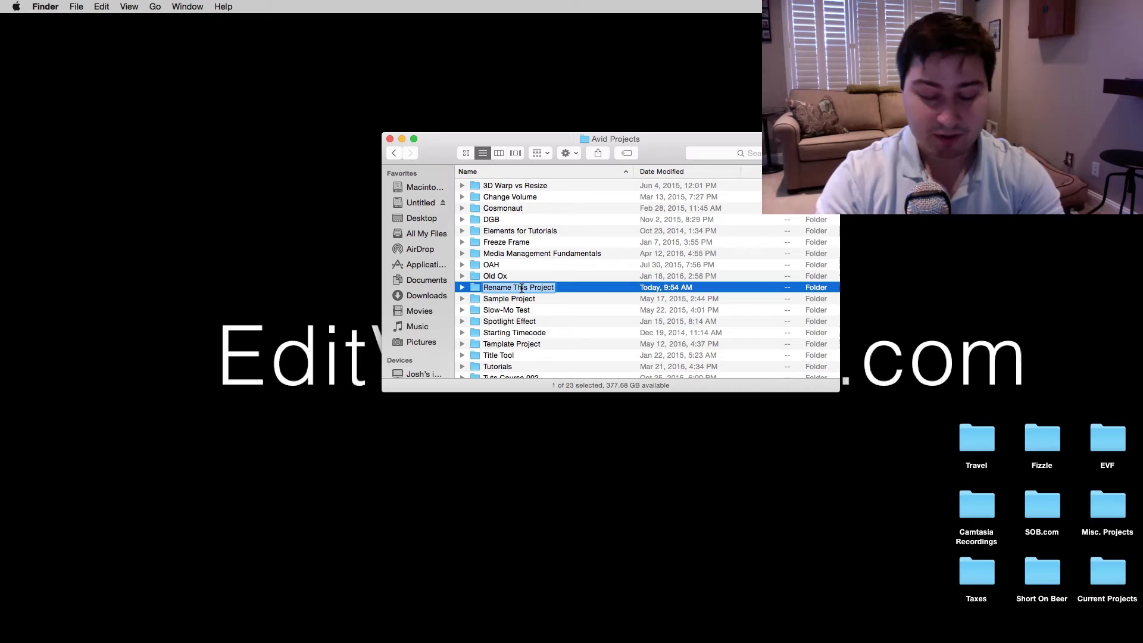
pyautogui.write('Project With')
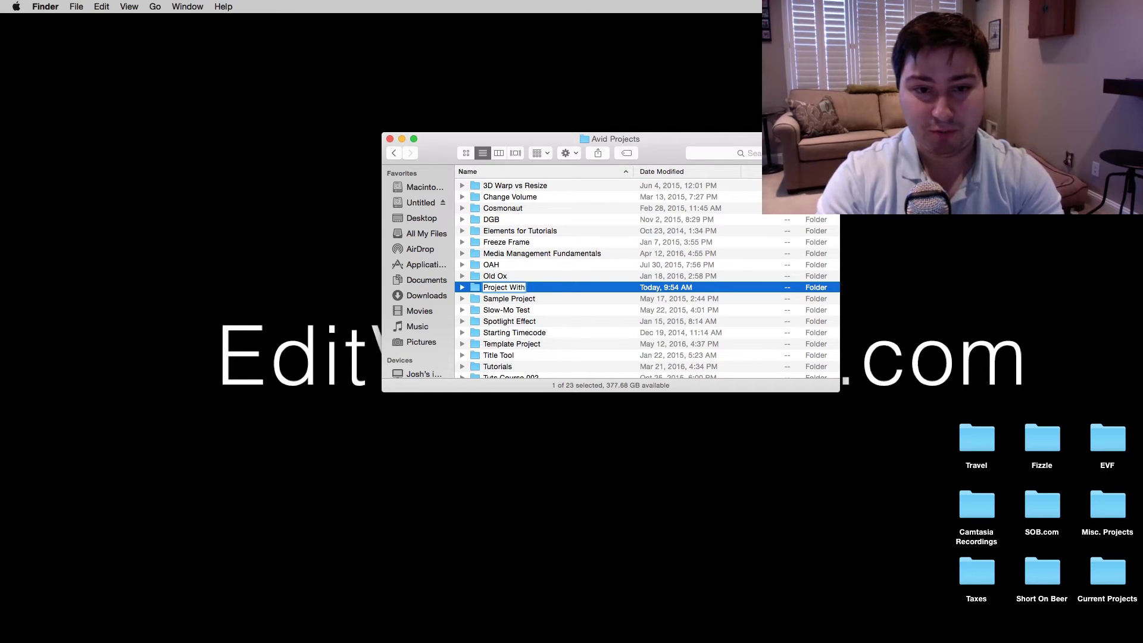
pyautogui.write(' The New Name')
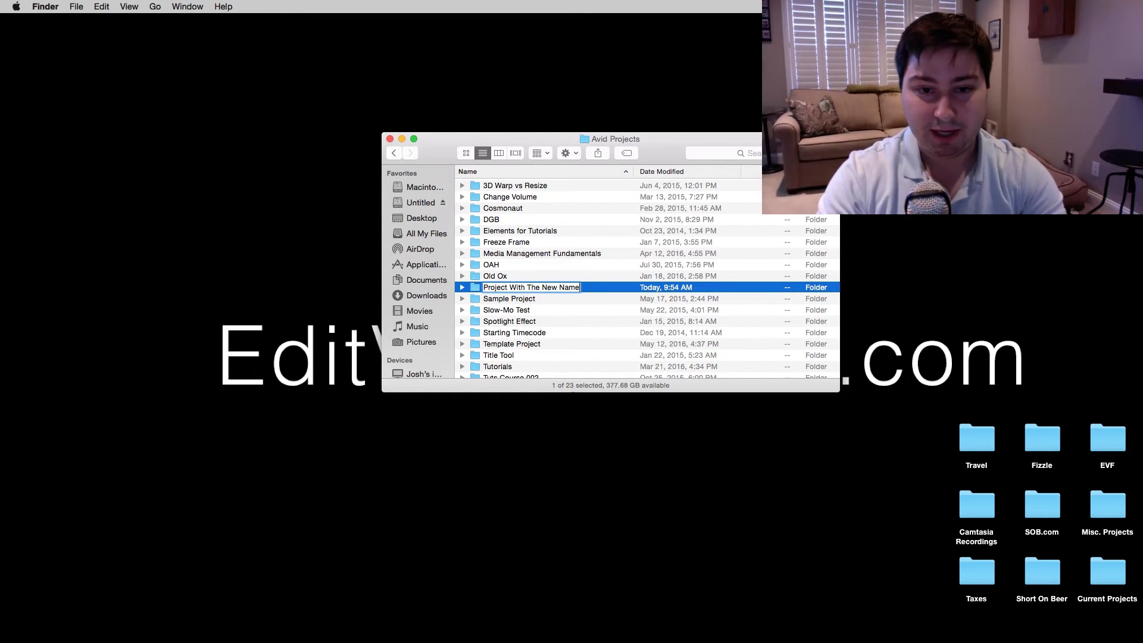
pyautogui.press('Escape')
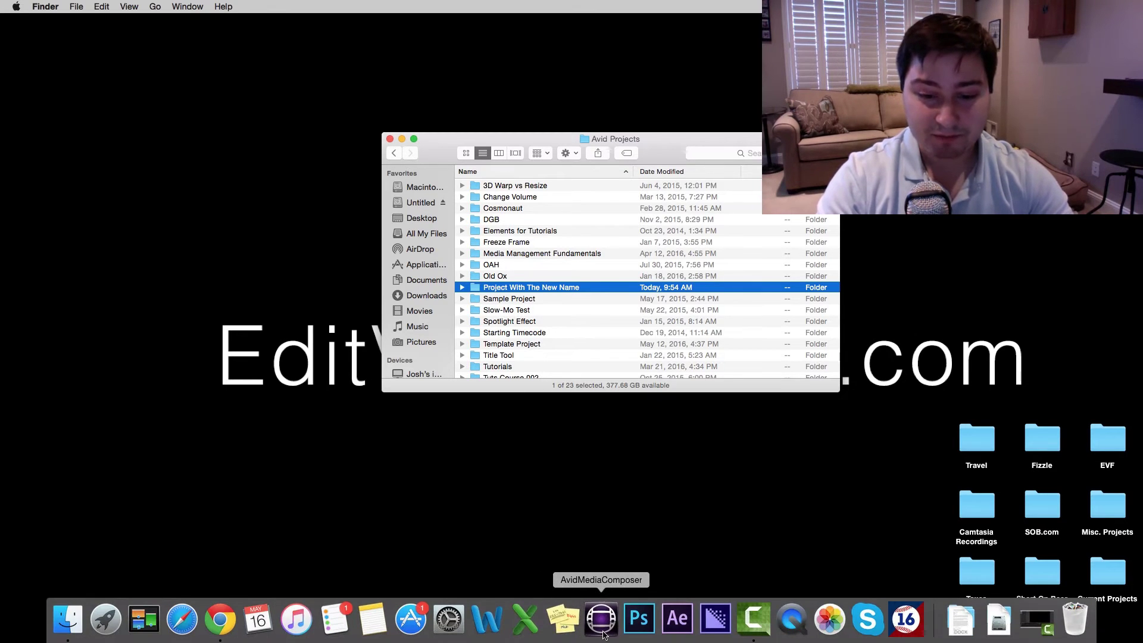
# - Relaunch Avid, select 'Rename This Project' in the project list, then bring the Avid Projects folder forward
pyautogui.click(601, 631)
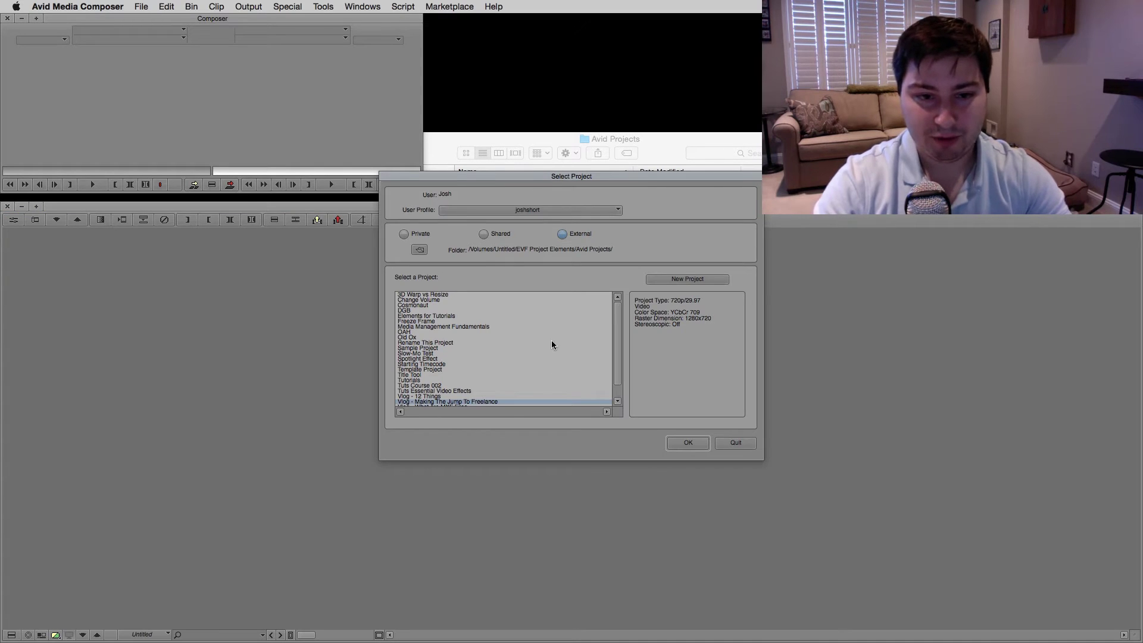
pyautogui.click(470, 343)
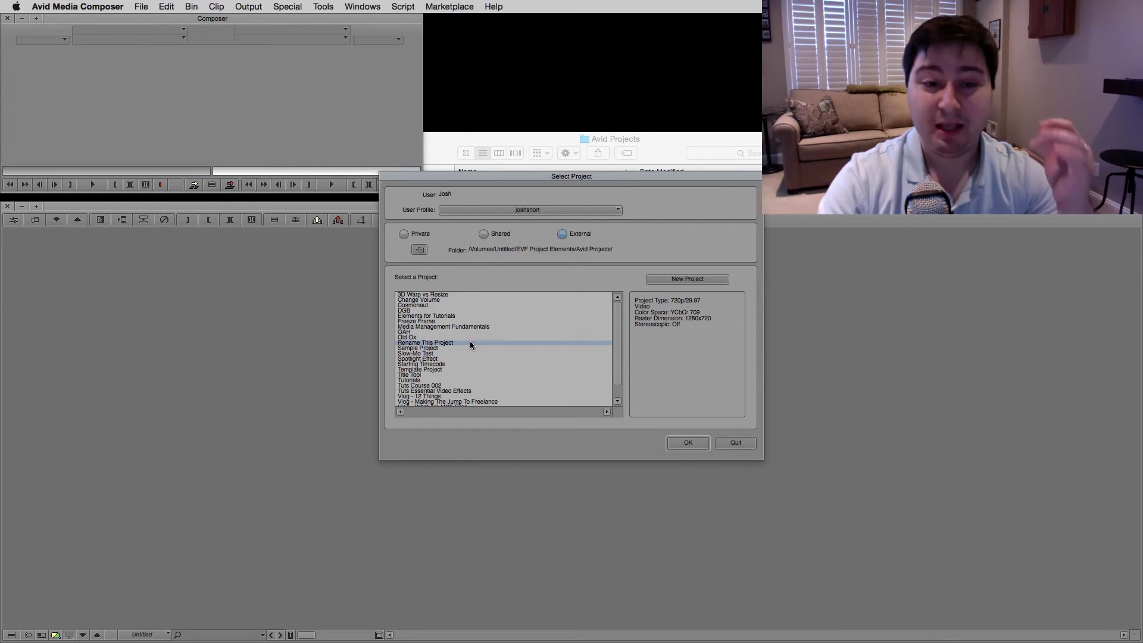
pyautogui.click(656, 145)
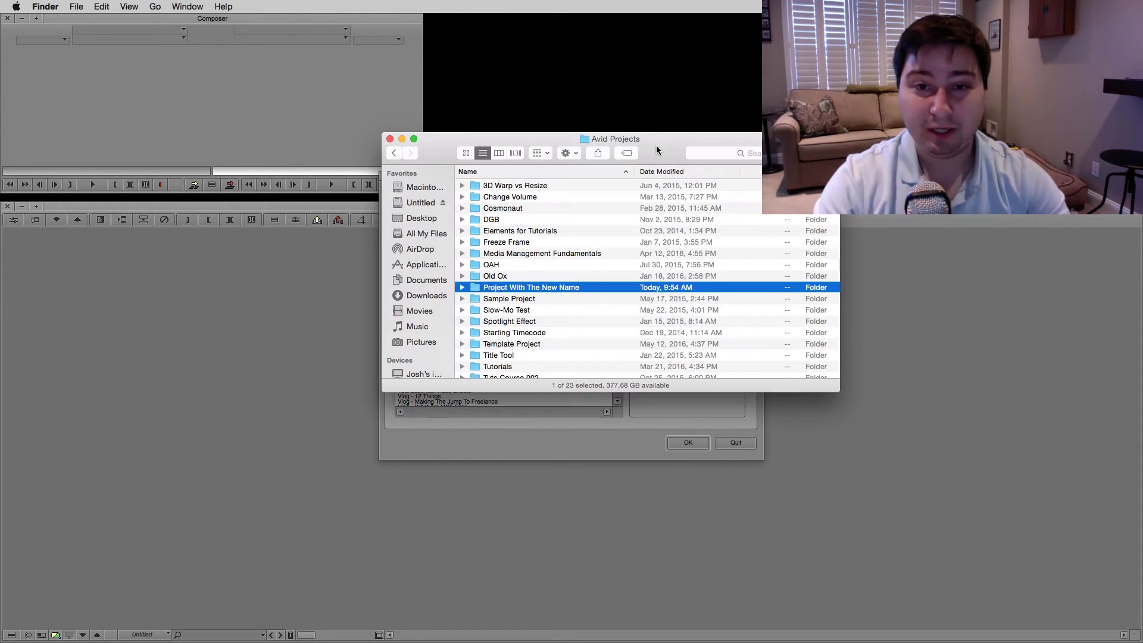
# - Open the 'Project With The New Name' folder and quit Avid, choosing Leave
pyautogui.doubleClick(515, 287)
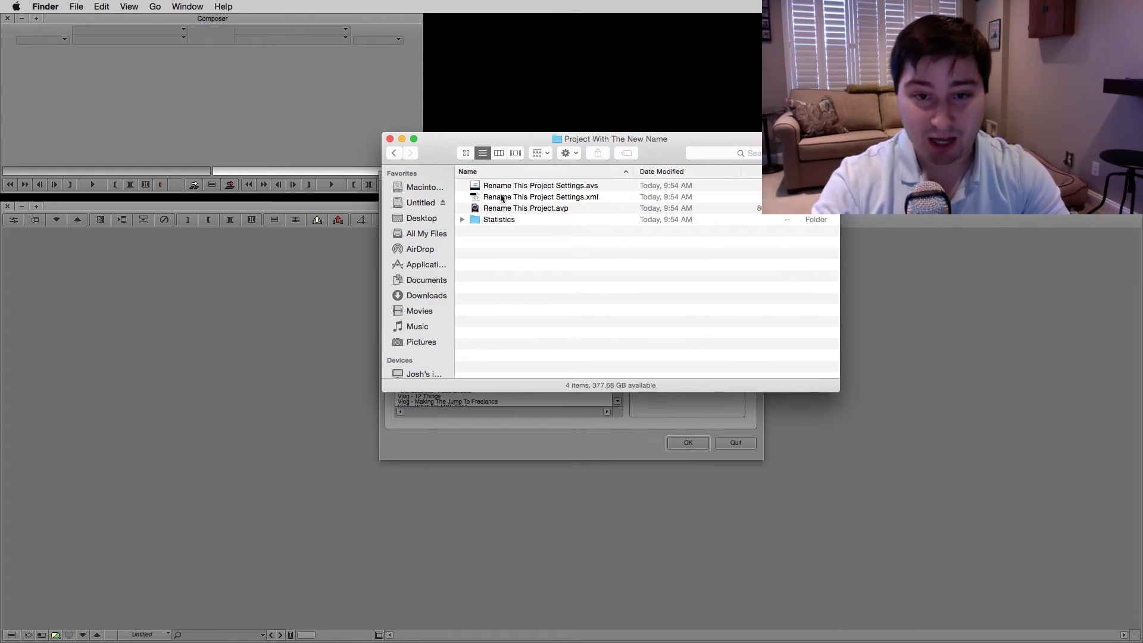
pyautogui.click(530, 436)
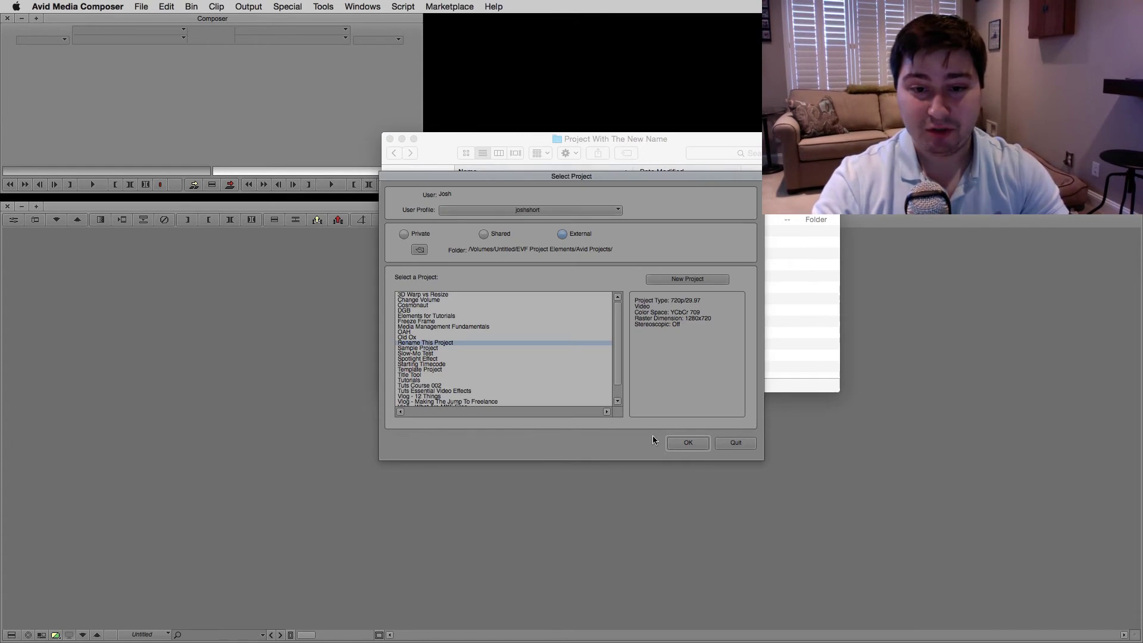
pyautogui.click(735, 443)
pyautogui.click(551, 336)
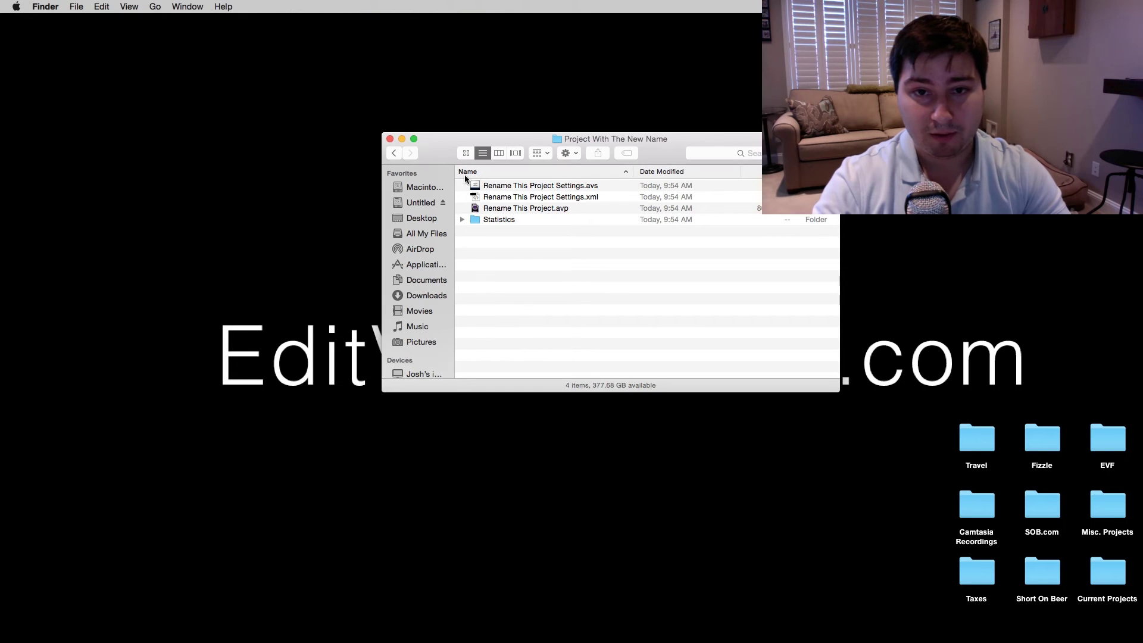
# - Rename the .avp file to 'Project With The New Name' and copy that name
pyautogui.click(516, 209)
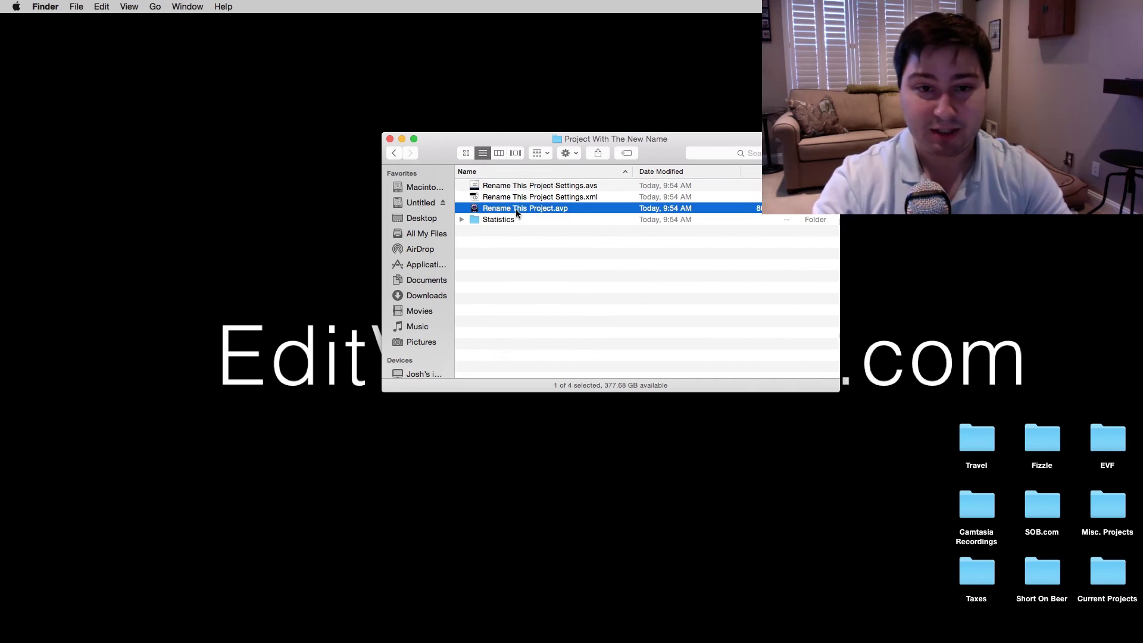
pyautogui.press('Return')
pyautogui.write('Project ')
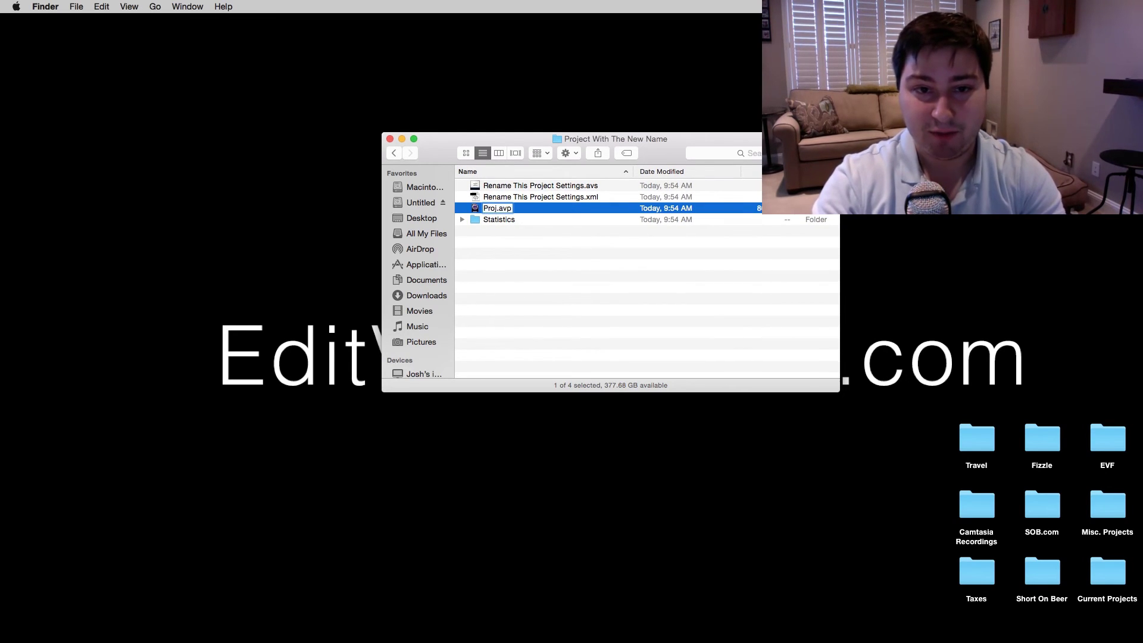
pyautogui.write('With The New Na')
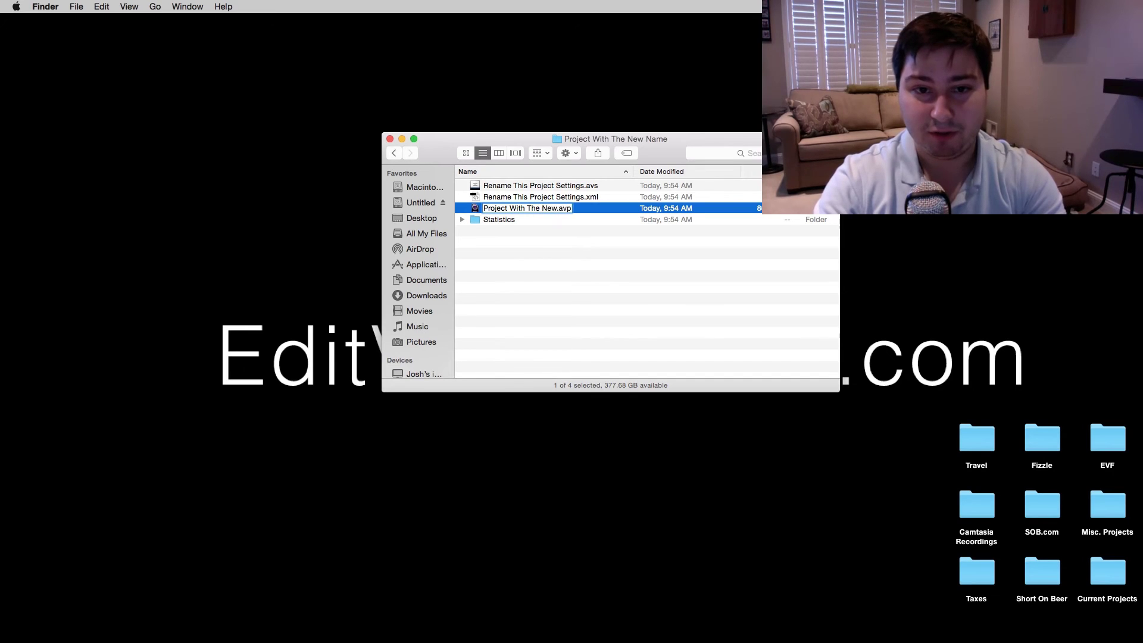
pyautogui.write('me')
pyautogui.moveTo(577, 209); pyautogui.dragTo(474, 206)
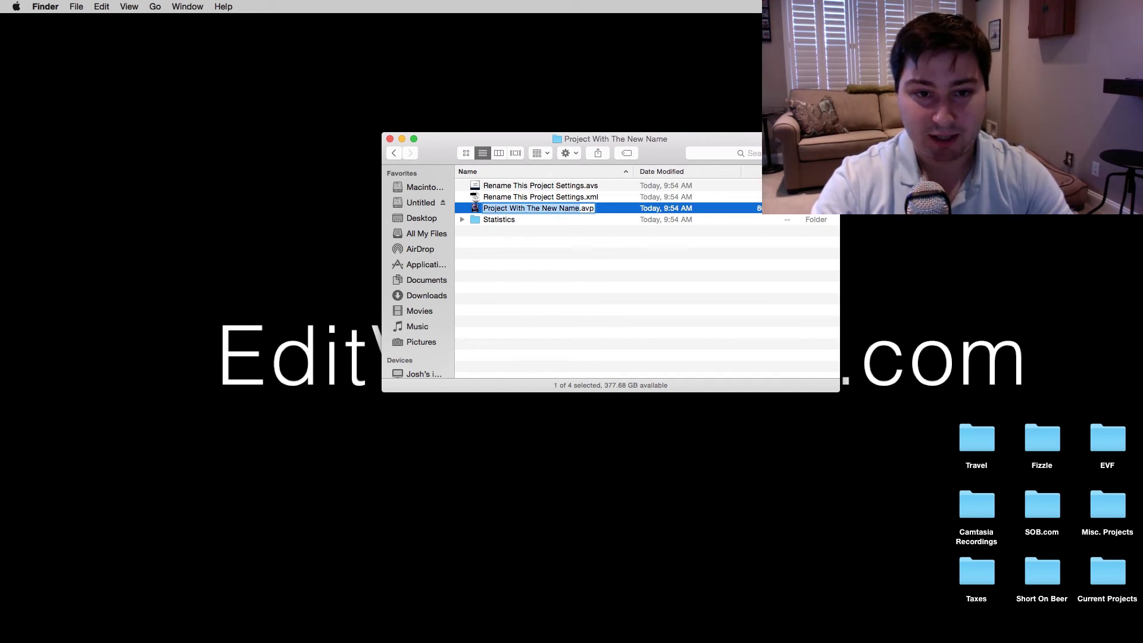
pyautogui.press('Return')
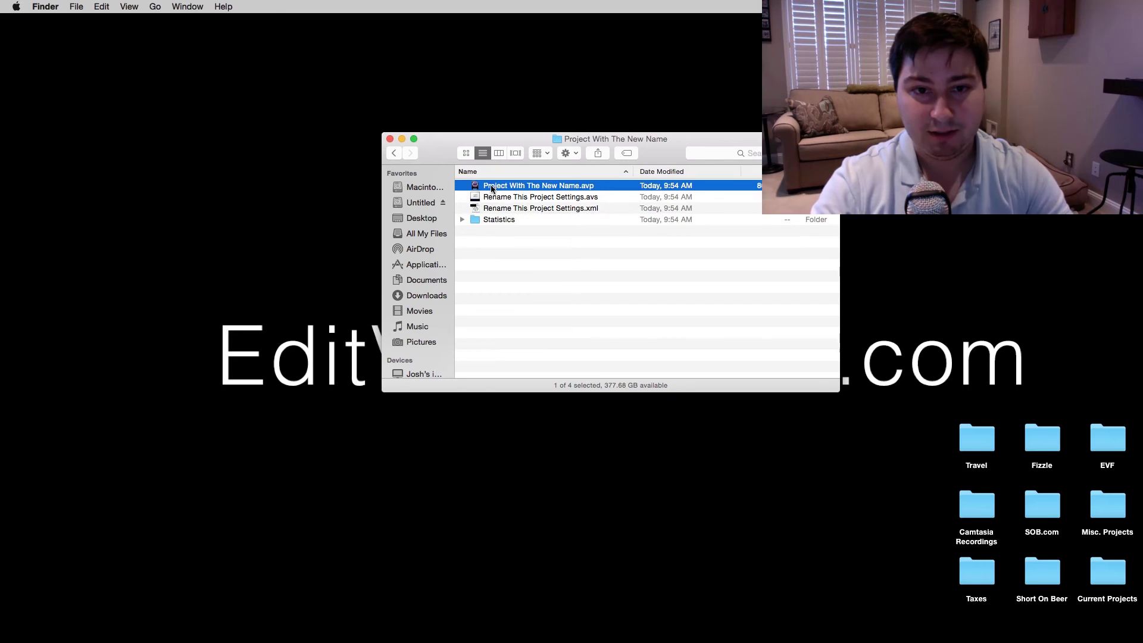
pyautogui.click(493, 188)
pyautogui.press('super+c')
# - Replace 'Rename This Project' with the new name in the Settings.avs file name
pyautogui.click(549, 197)
pyautogui.press('Return')
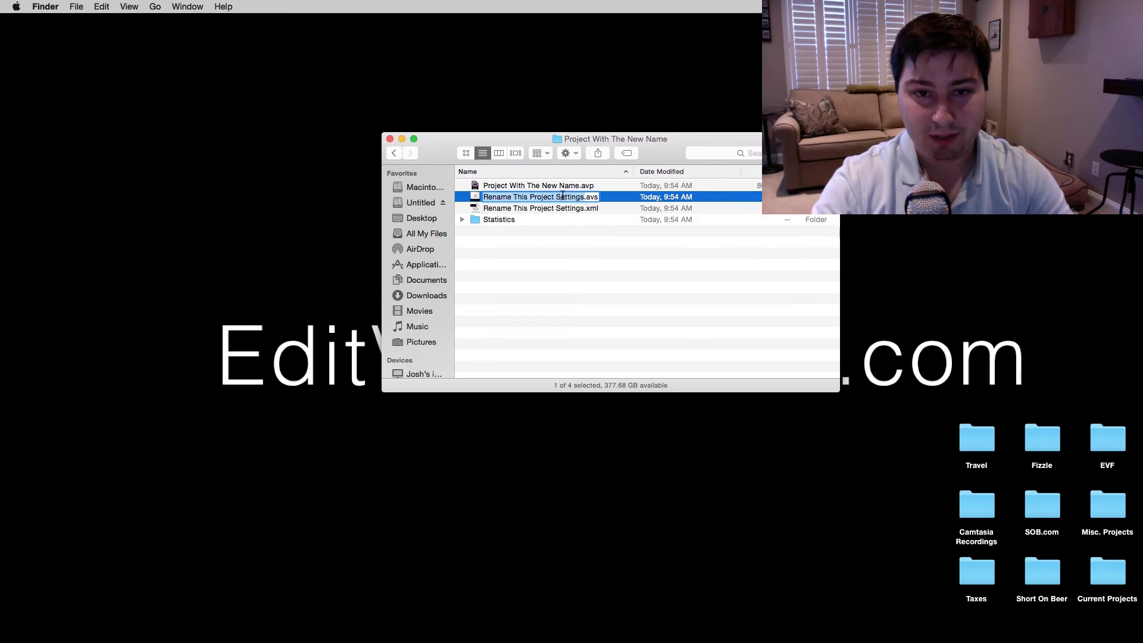
pyautogui.click(549, 197)
pyautogui.moveTo(553, 197); pyautogui.dragTo(476, 200)
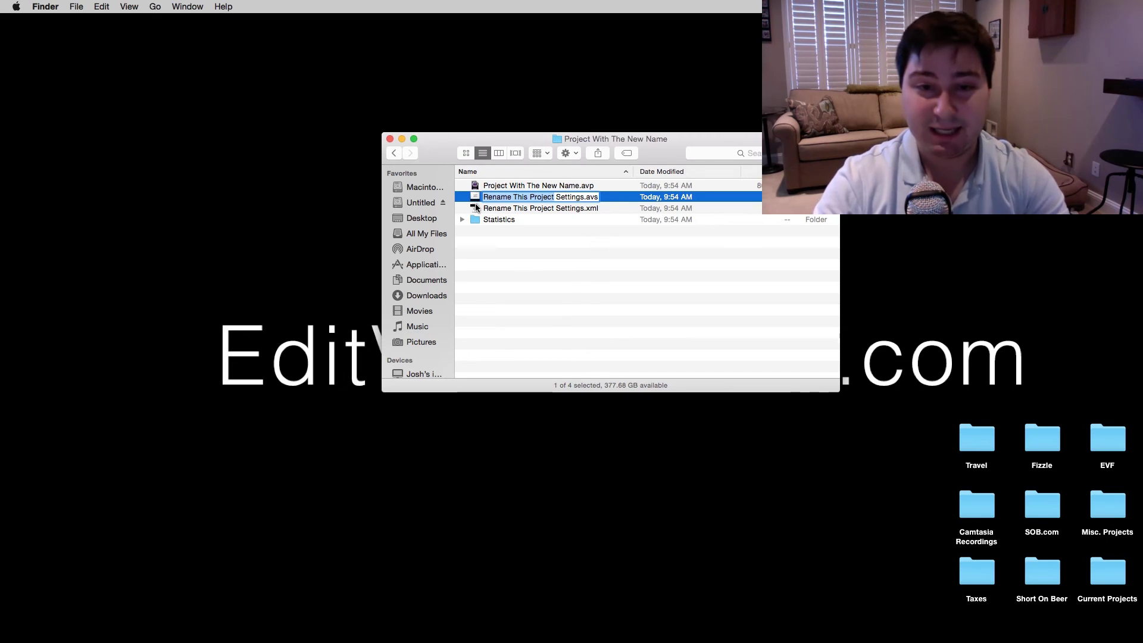
pyautogui.press('super+v')
pyautogui.press('Return')
# - Replace 'Rename This Project' with the new name in the Settings.xml file name
pyautogui.click(517, 208)
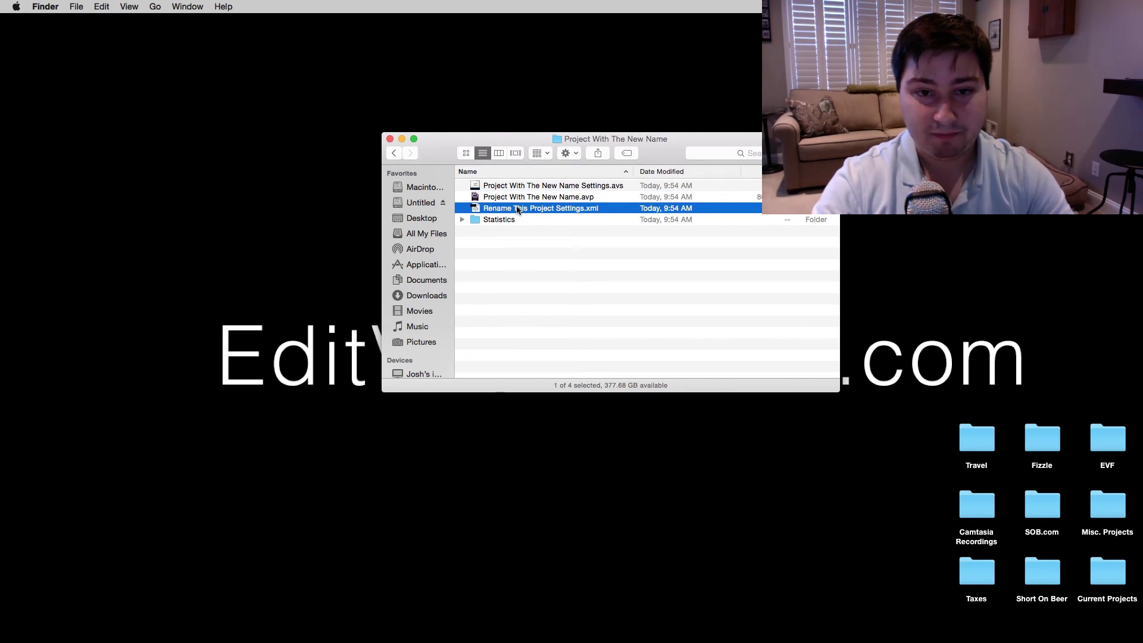
pyautogui.press('Up')
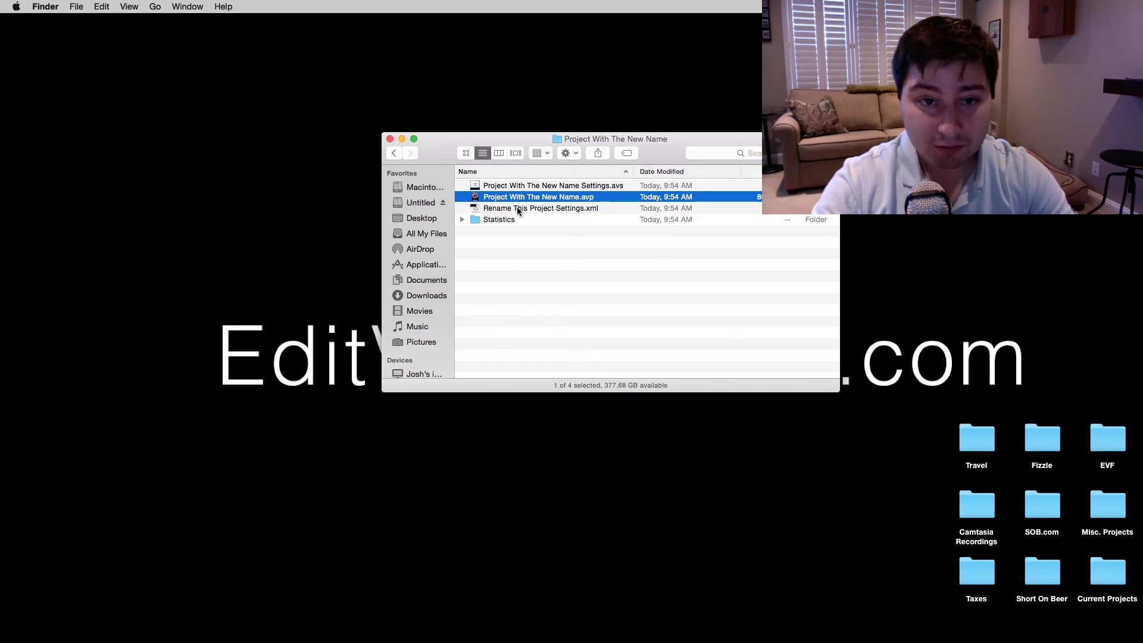
pyautogui.click(516, 208)
pyautogui.press('Return')
pyautogui.click(554, 209)
pyautogui.moveTo(554, 209); pyautogui.dragTo(483, 209)
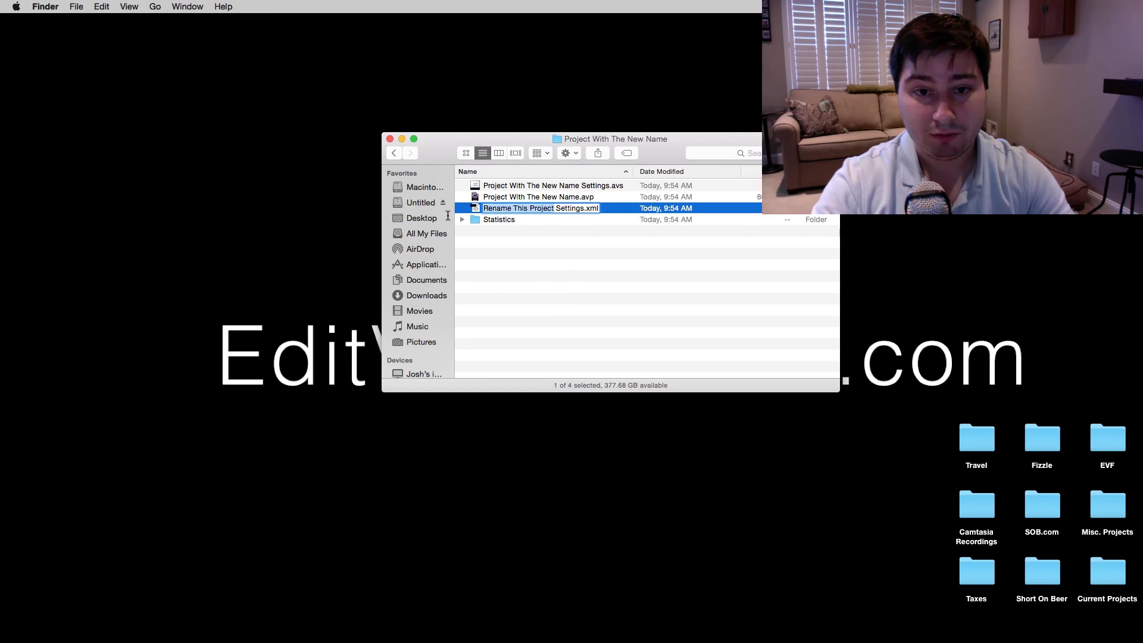
pyautogui.press('super+v')
pyautogui.press('Return')
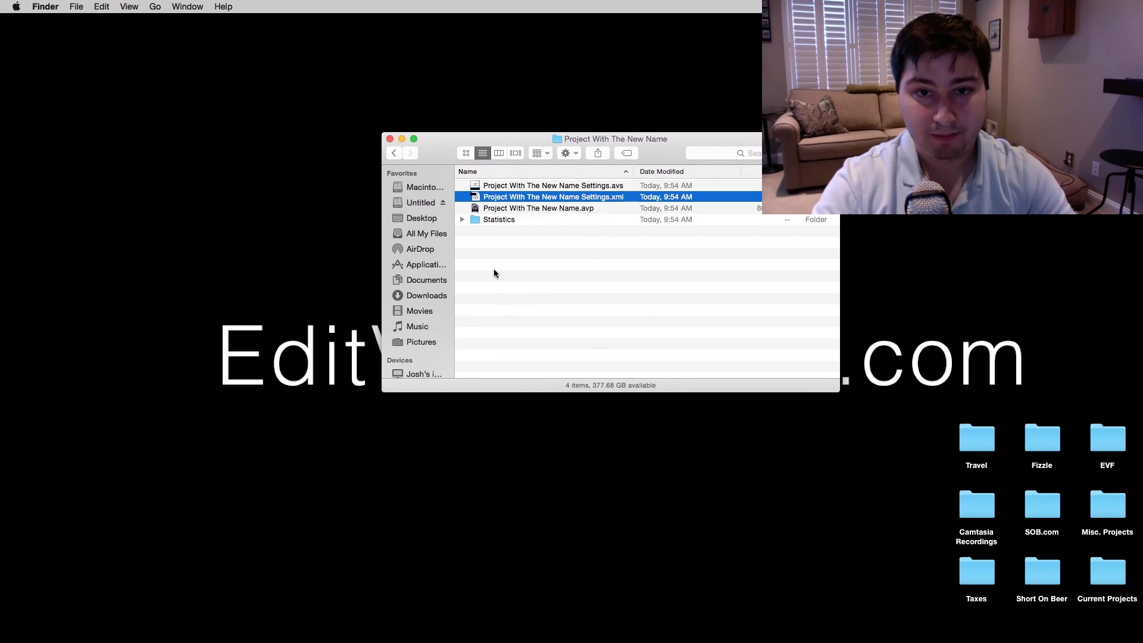
pyautogui.click(494, 271)
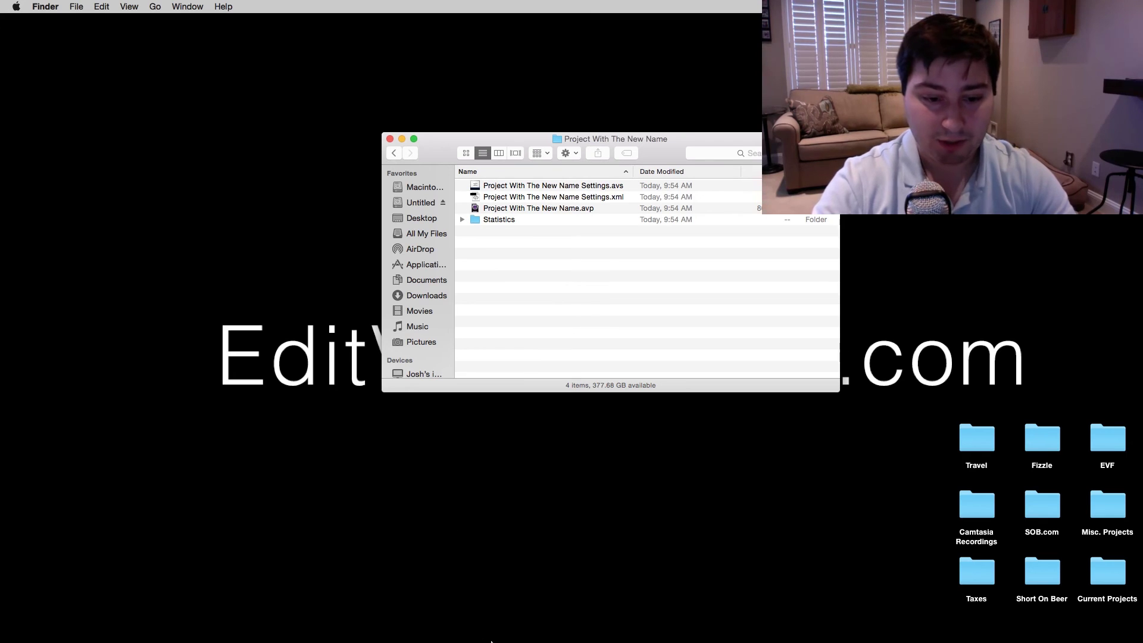
# - Relaunch Avid from the Dock and choose 'Project With The New Name' in Select Project
pyautogui.moveTo(485, 634)
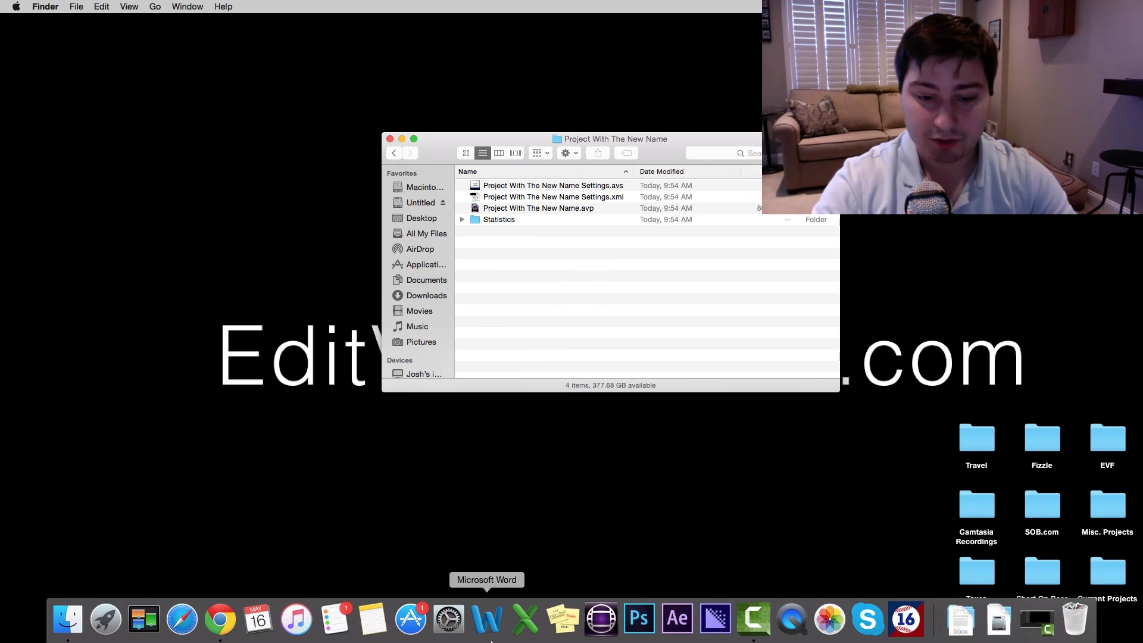
pyautogui.click(601, 619)
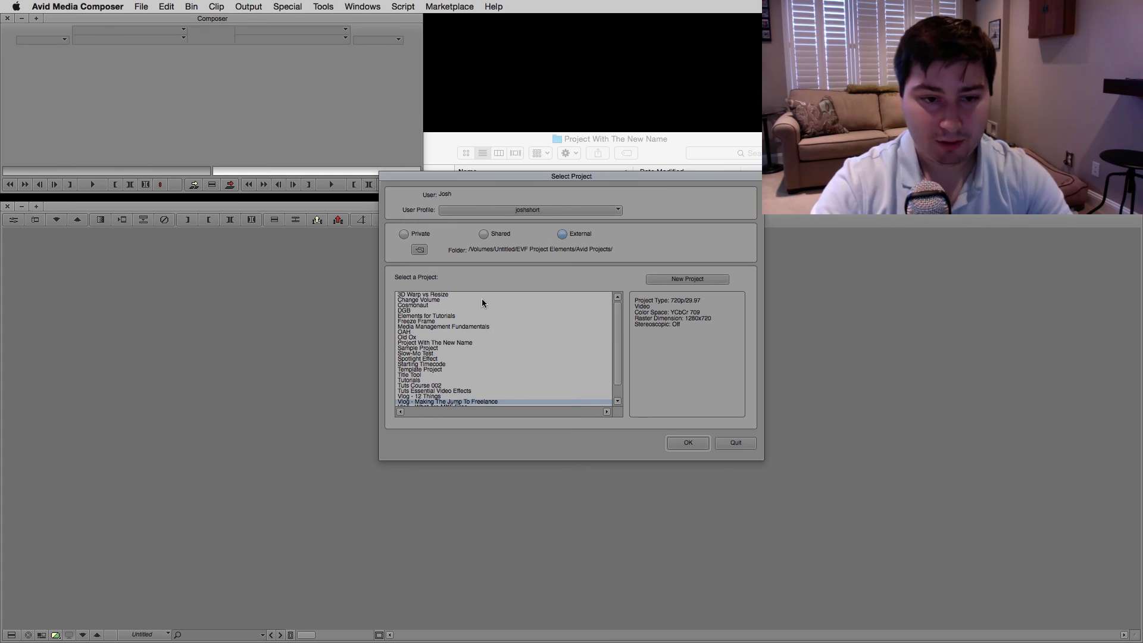
pyautogui.click(499, 343)
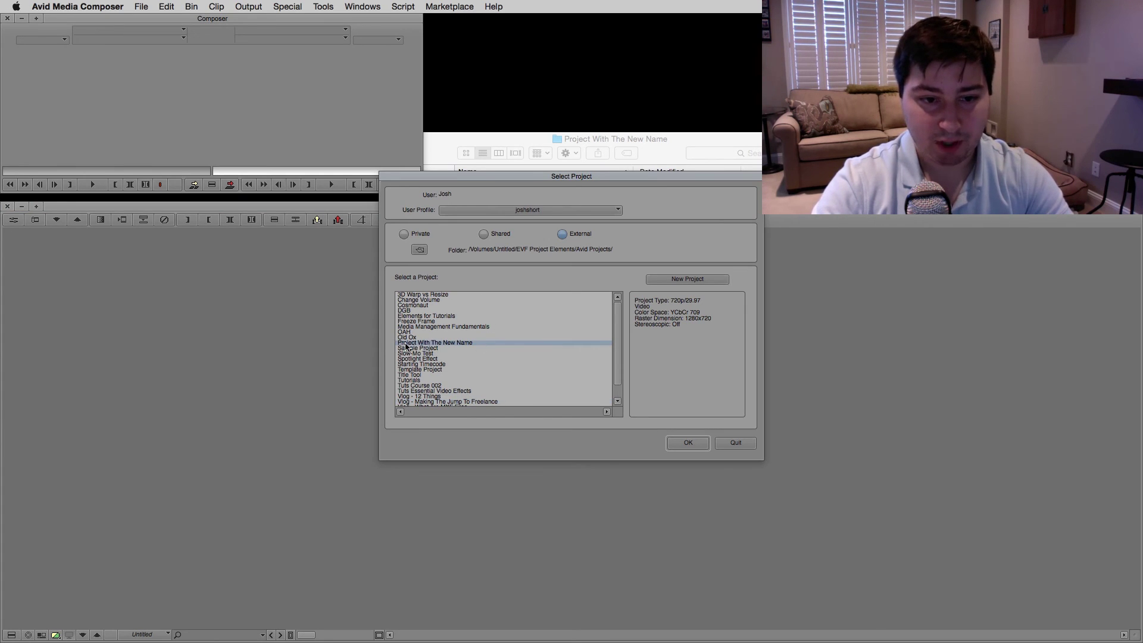